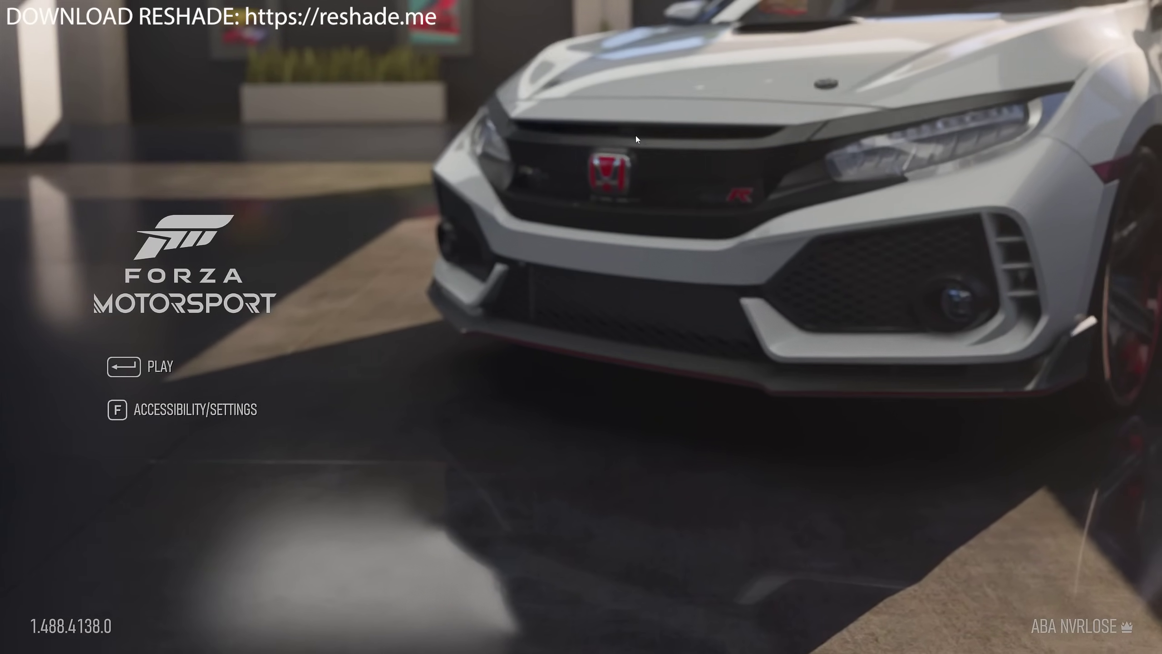
Step: Open the ReShade overlay and disable the Curves, Levels, Vibrance and AMD FidelityFX Contrast Adaptive Sharpening effects
key(Home)
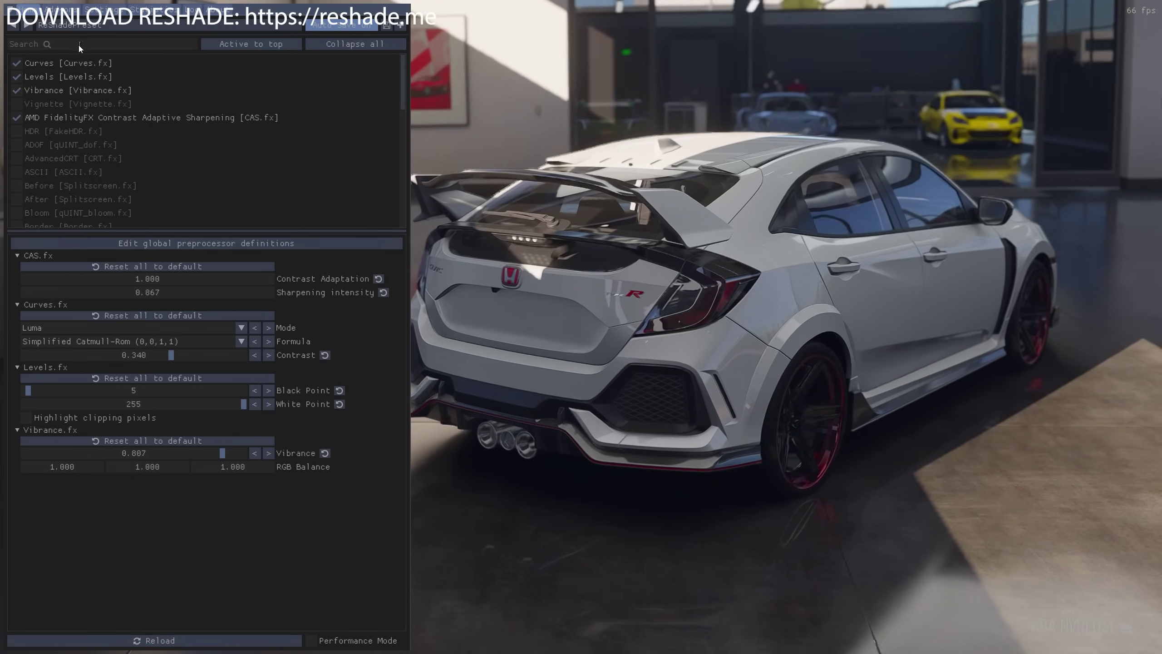
click(16, 64)
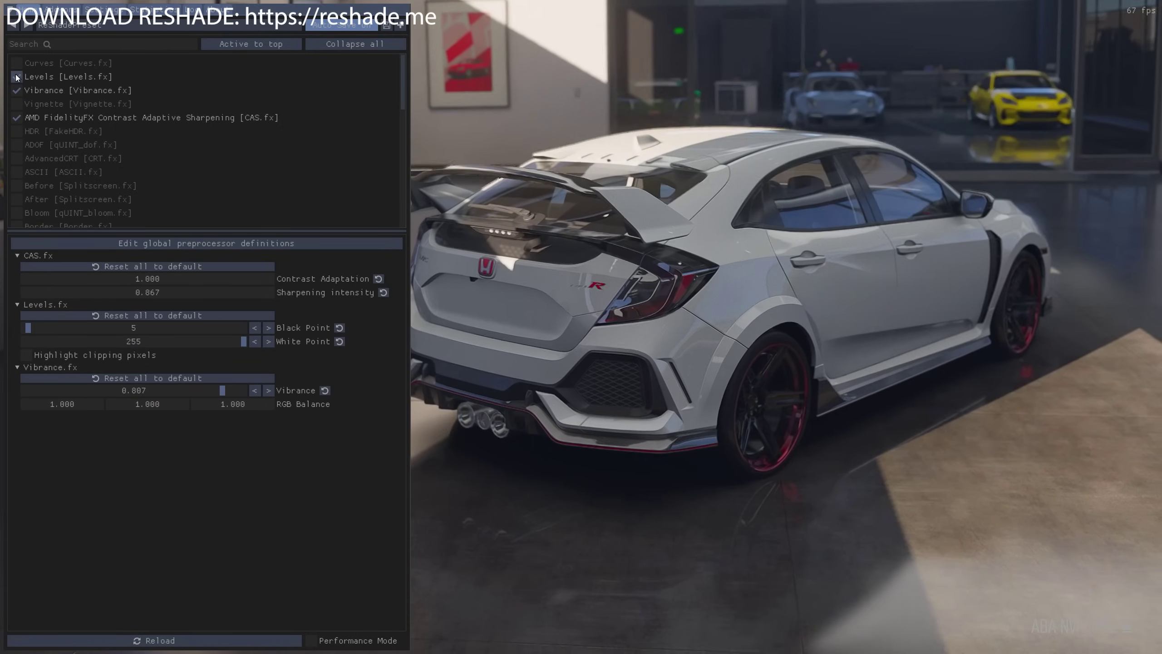
click(16, 76)
click(17, 90)
click(17, 117)
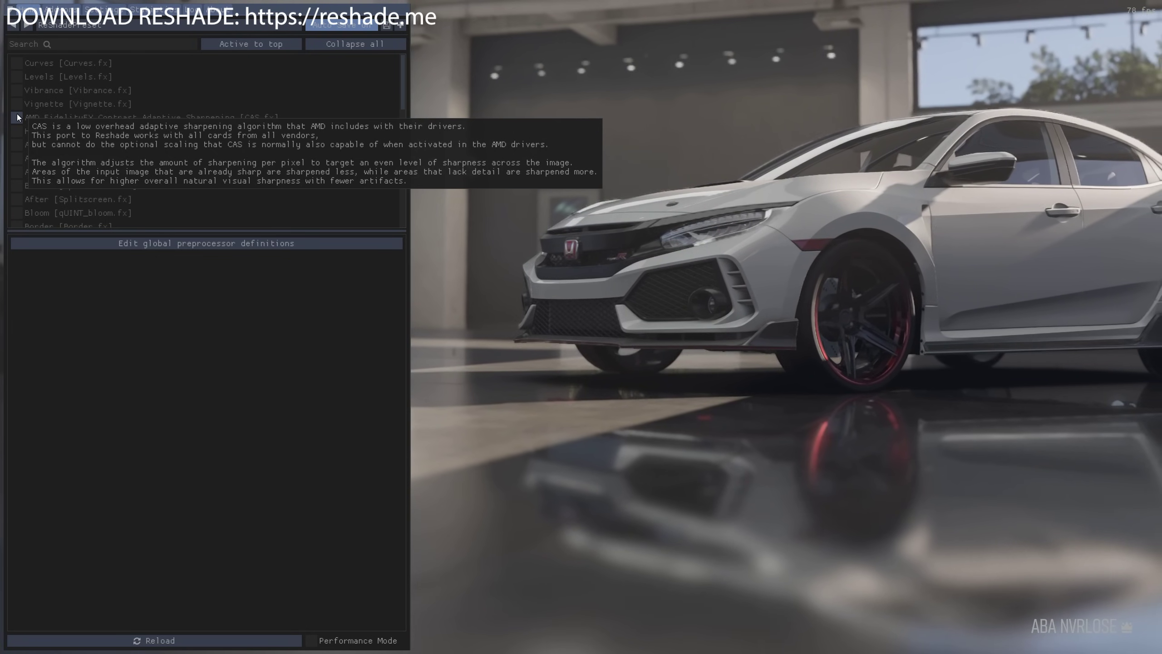
Step: Re-enable the AMD FidelityFX Contrast Adaptive Sharpening, Vibrance, Levels and Curves effects
click(17, 118)
click(21, 91)
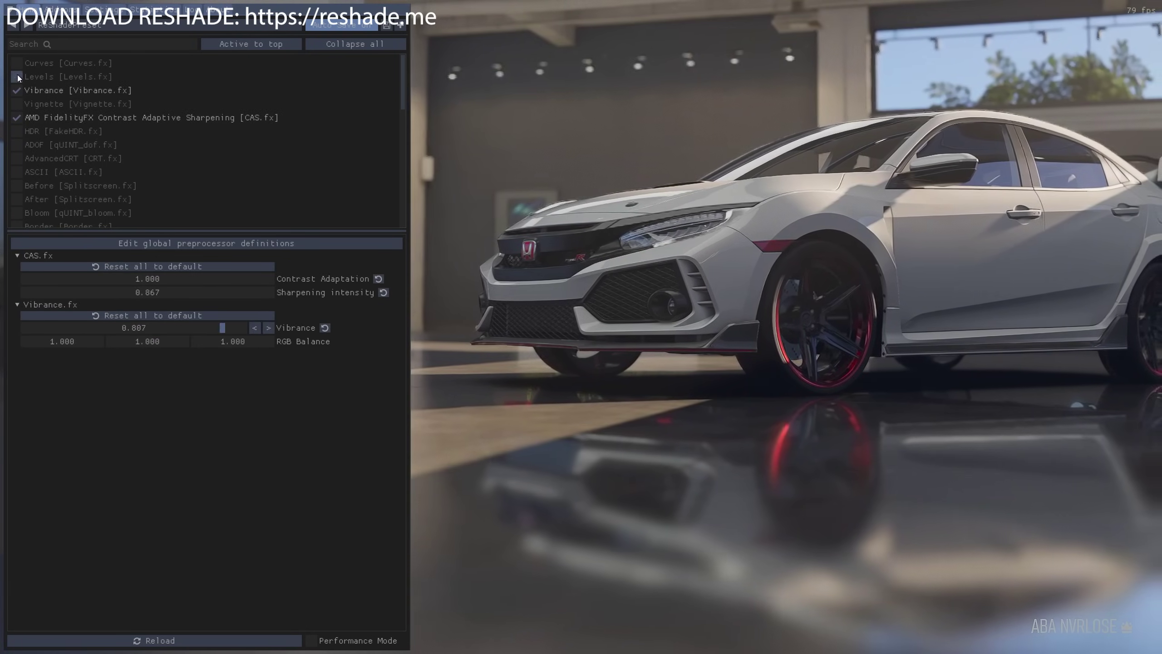
click(17, 75)
click(21, 63)
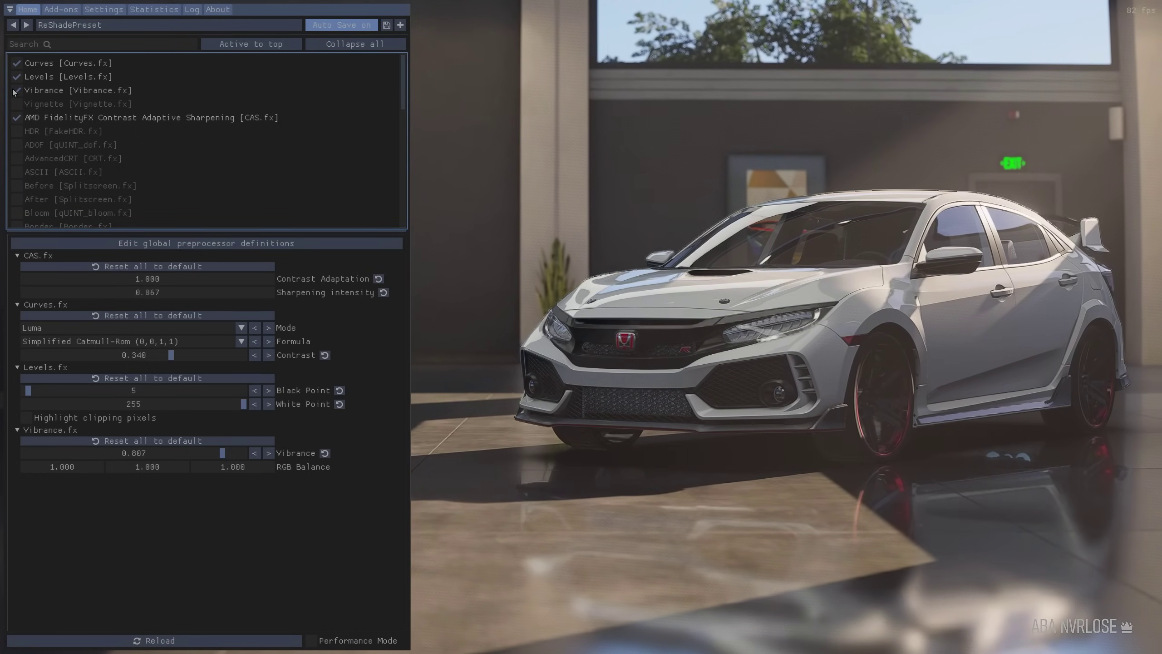
Step: Close the ReShade overlay and quit the game to the desktop
key(Home)
key(Return)
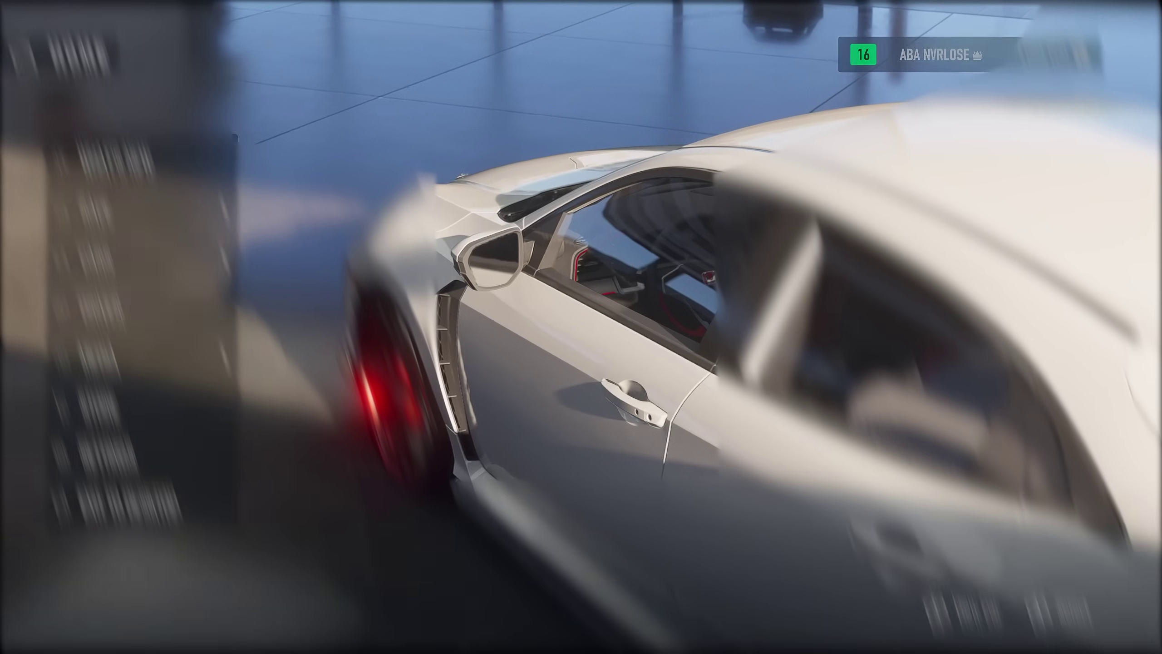
key(Return)
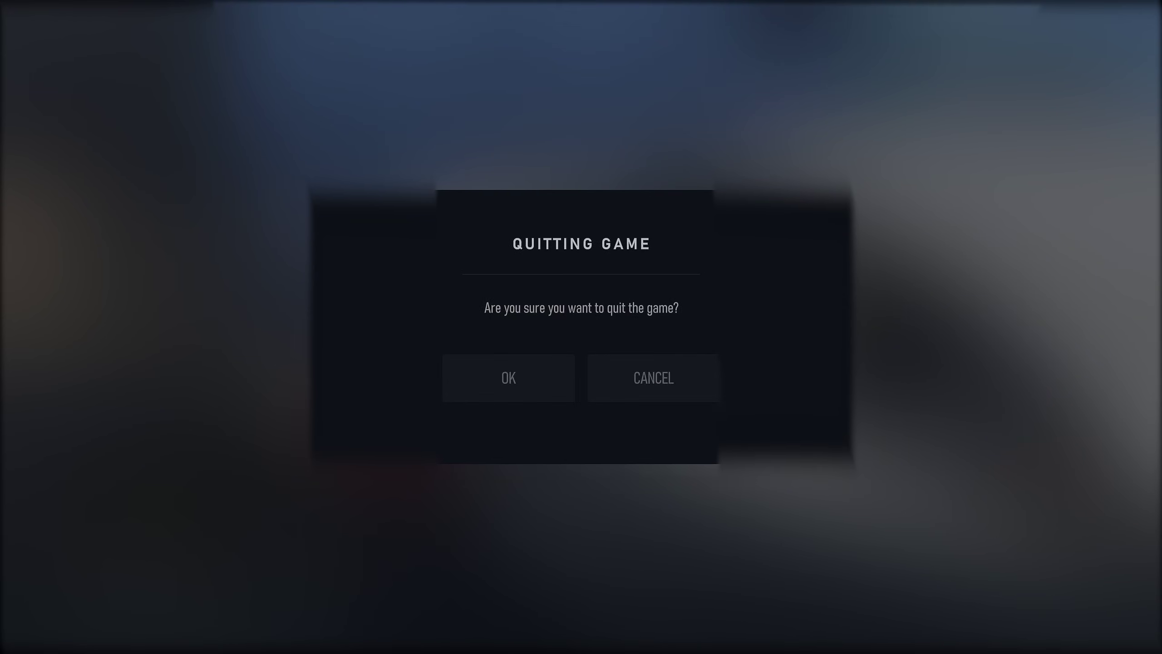
key(Return)
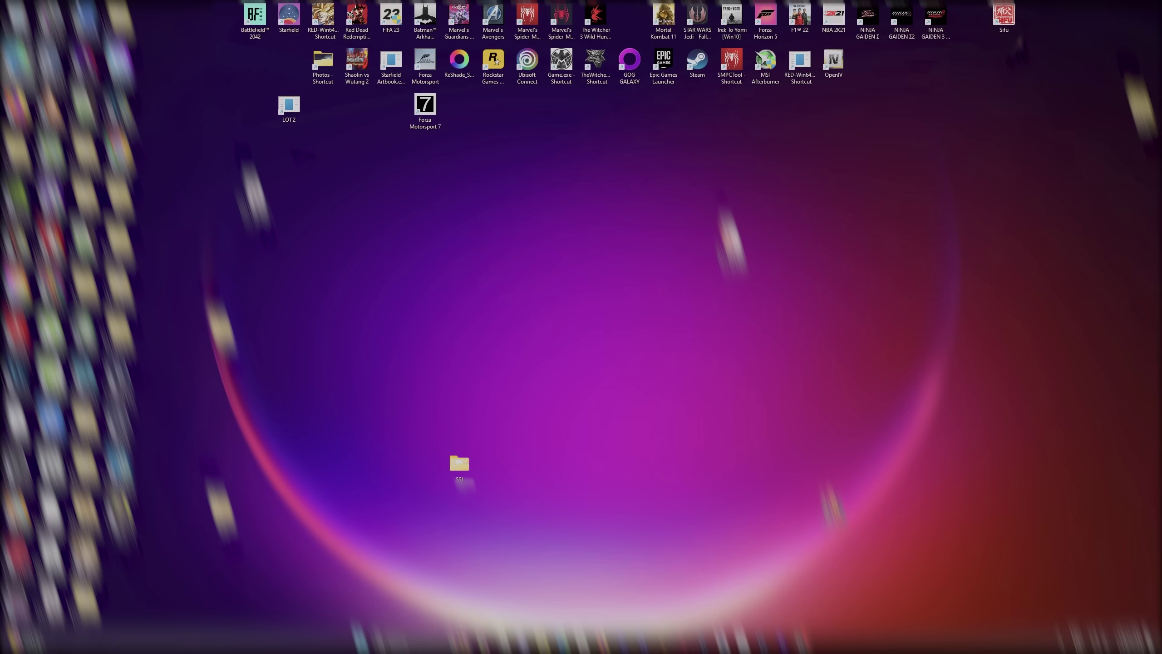
Step: Launch the ReShade setup from the desktop and look through its list of games for Forza Motorsport
double_click(461, 68)
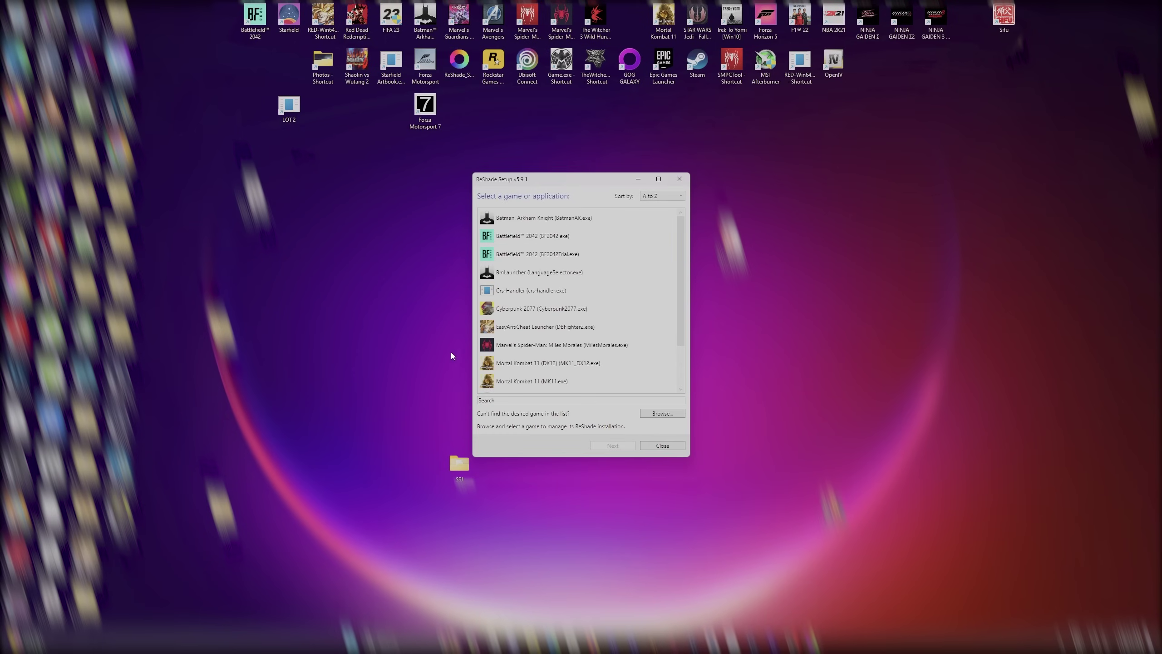
scroll(636, 268, down, 3)
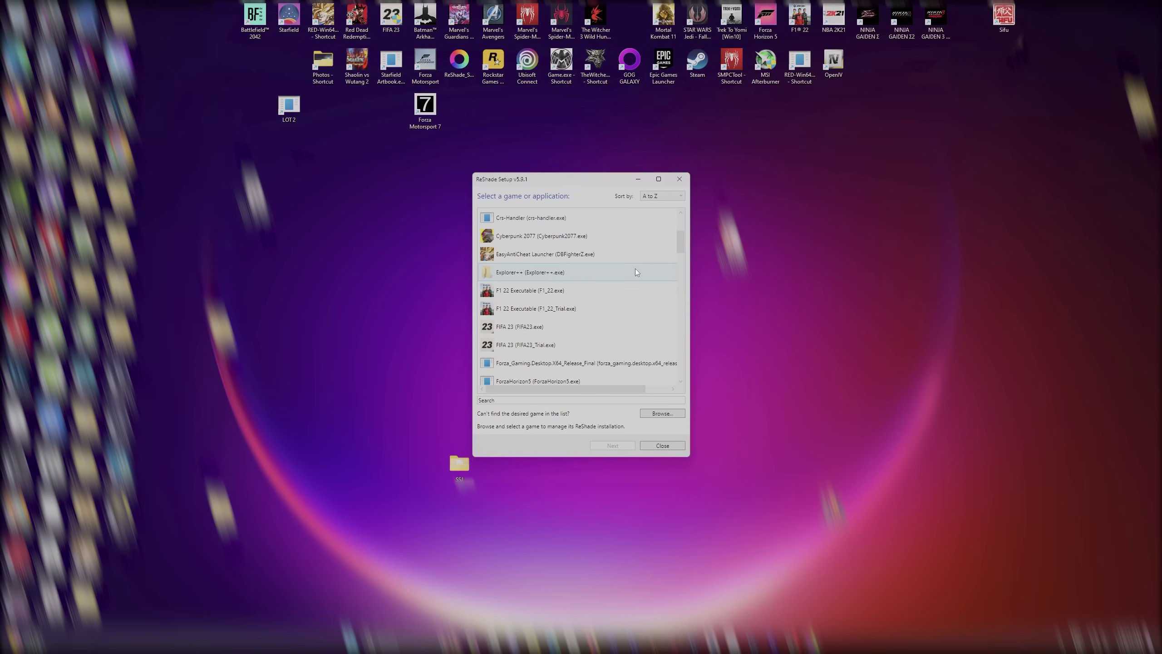
scroll(636, 271, down, 1)
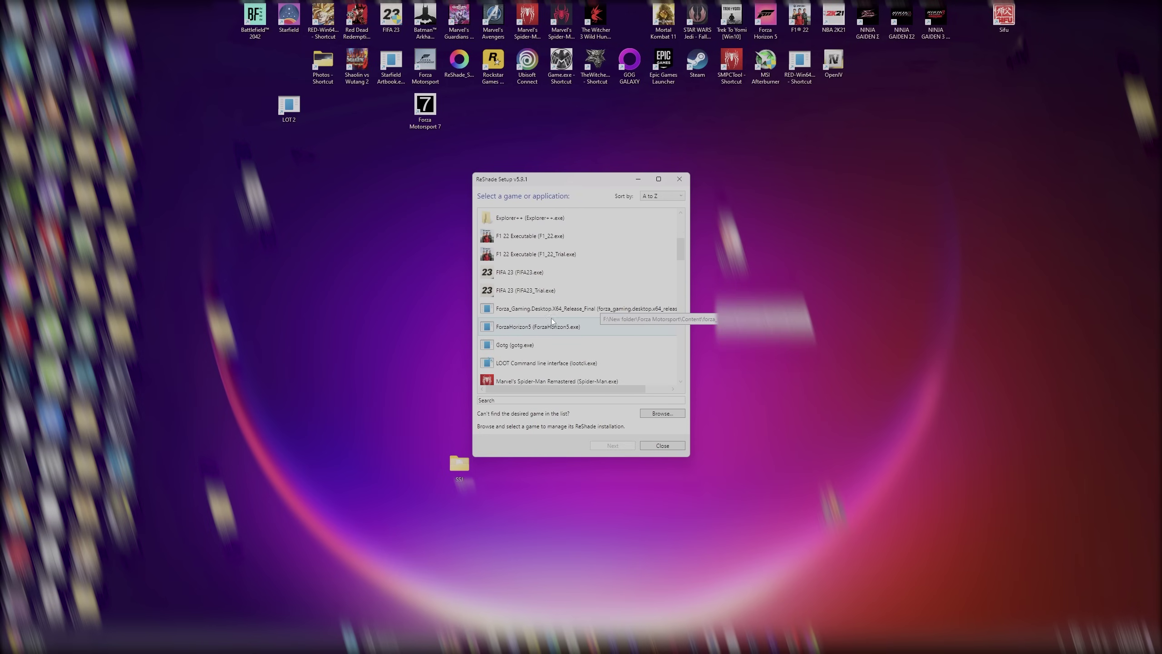
scroll(584, 314, down, 4)
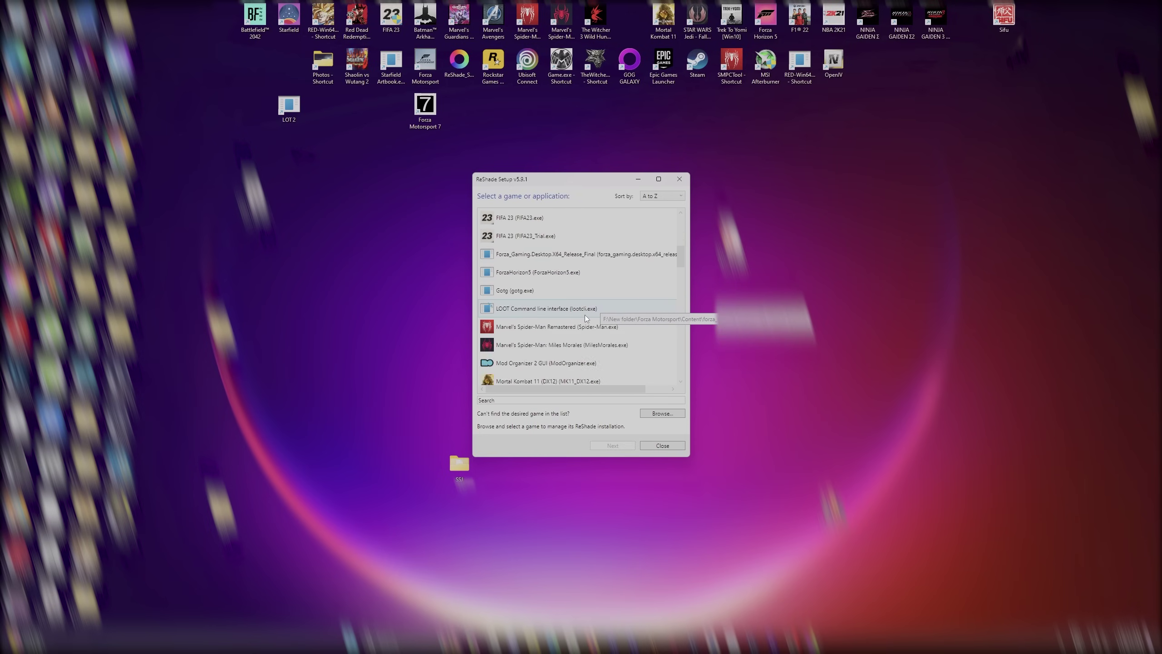
scroll(584, 284, down, 8)
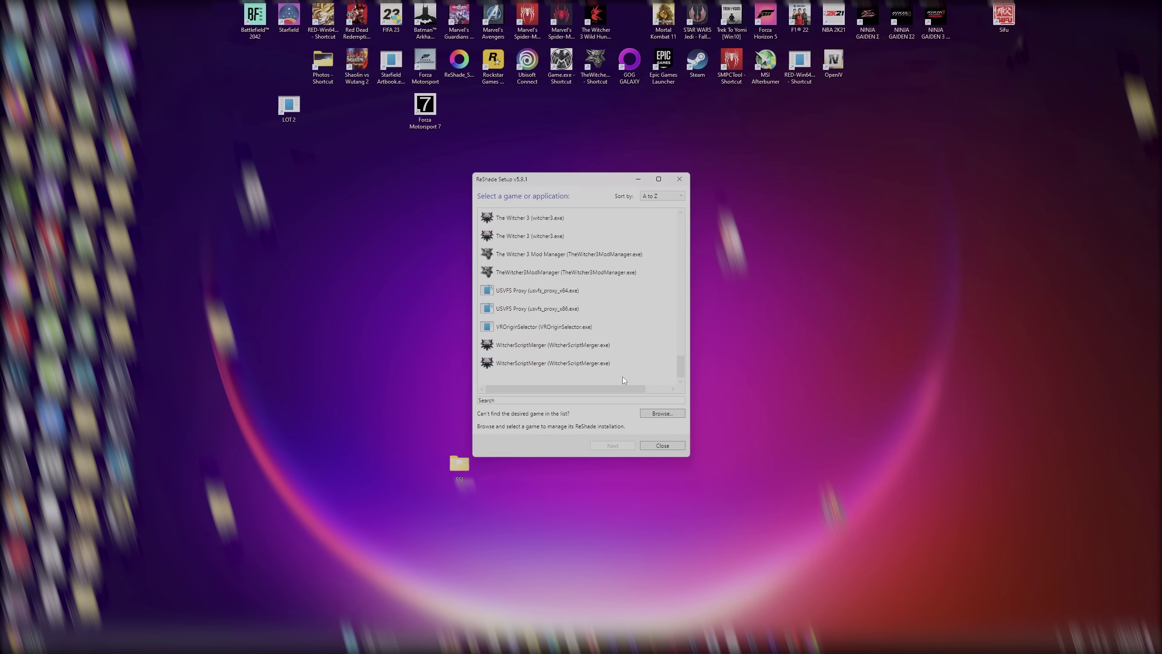
Step: Browse to New folder > Forza Motorsport > Content and choose gamelaunchhelper.exe as the ReShade target
click(662, 414)
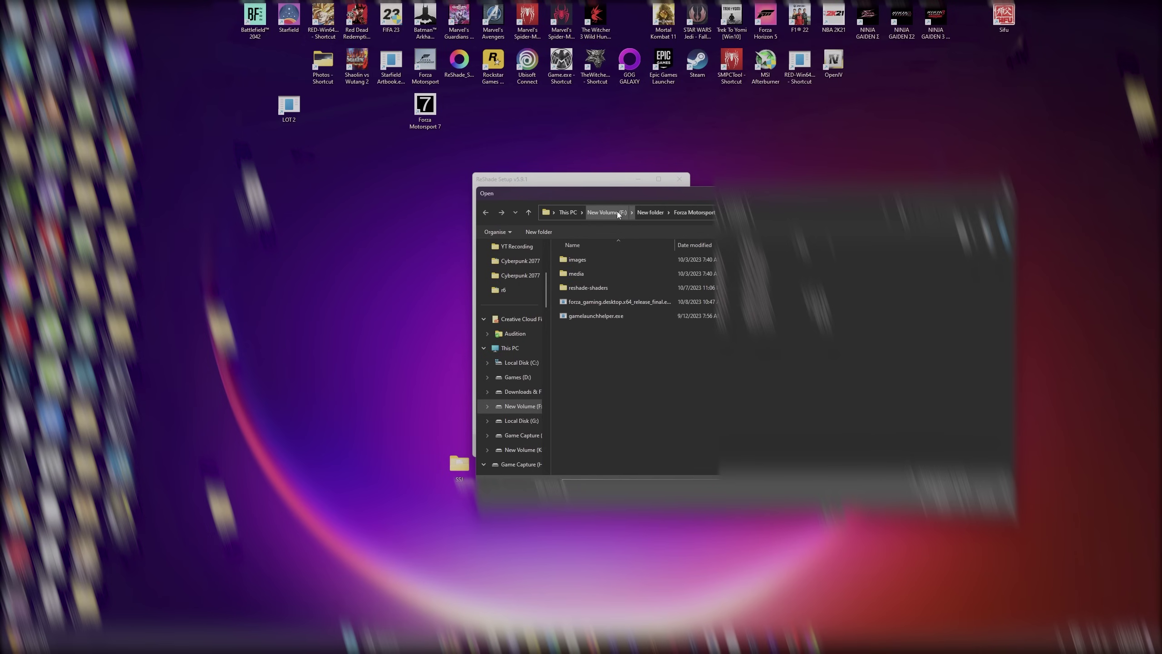
click(649, 212)
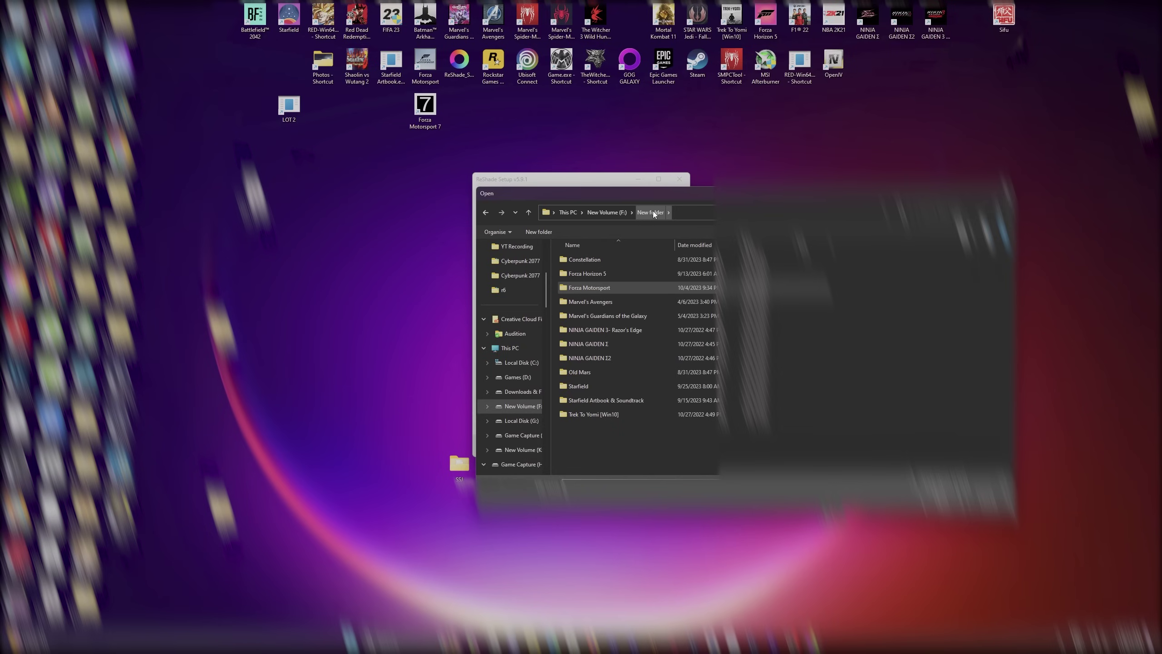
double_click(603, 289)
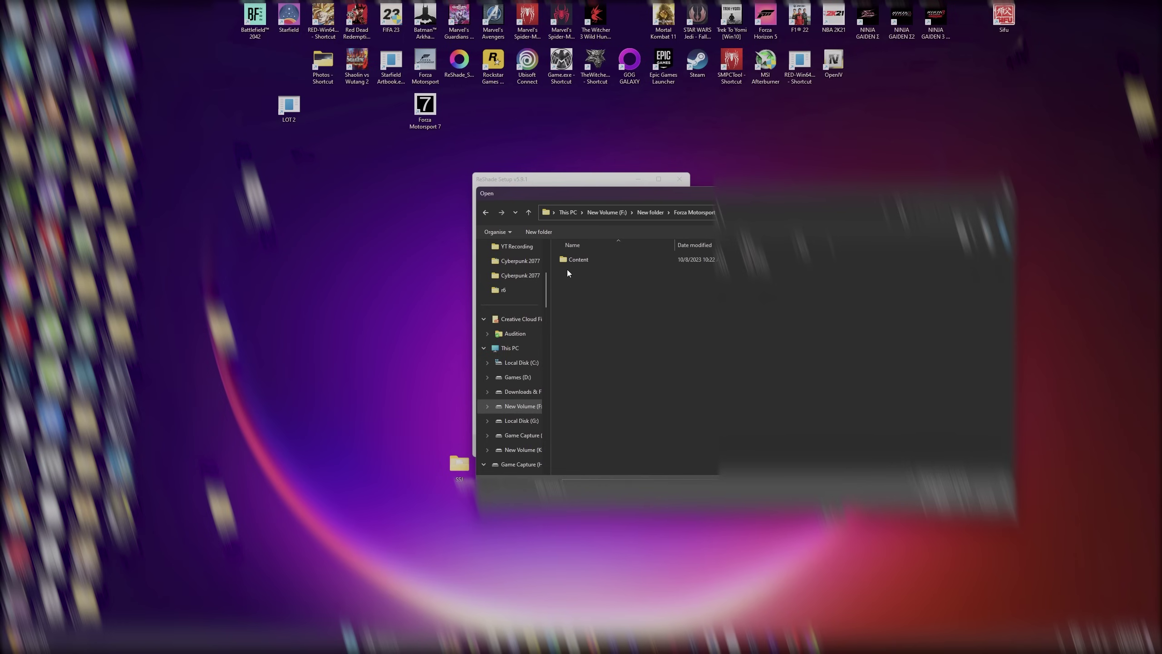
double_click(579, 260)
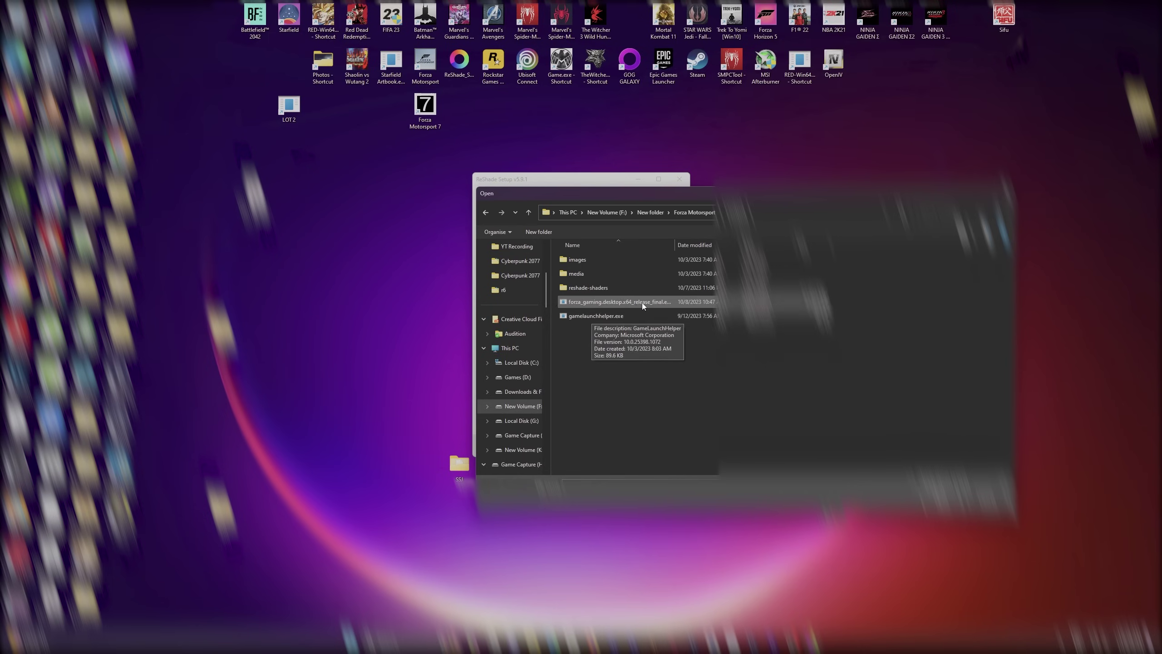
double_click(594, 316)
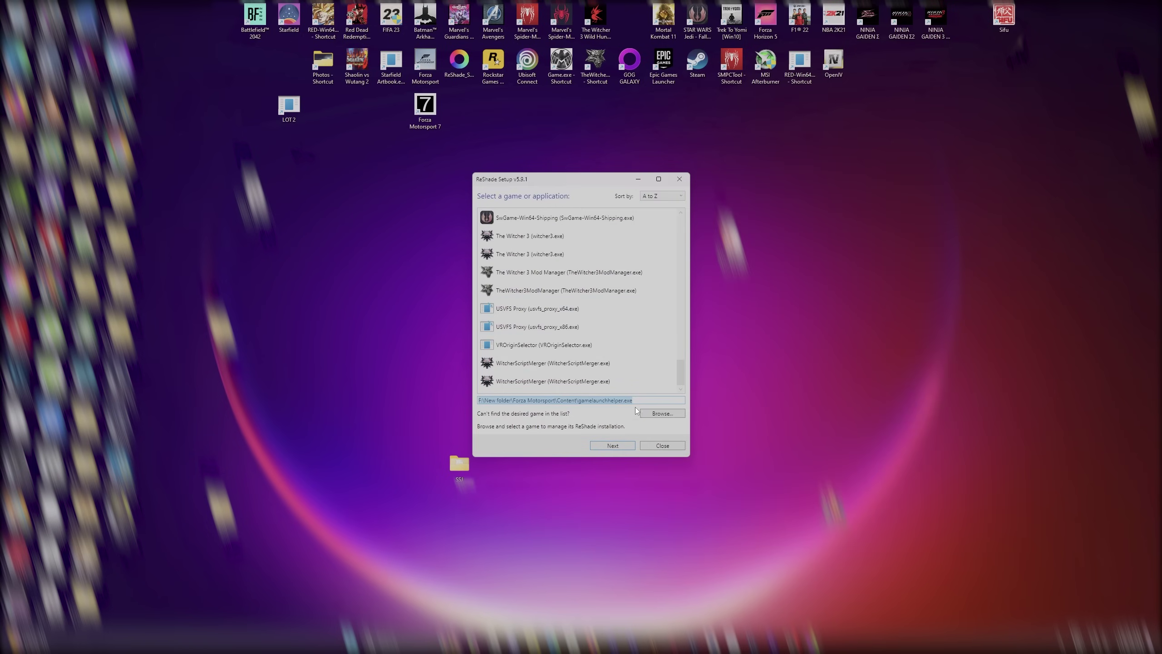
Step: Proceed through setup with DirectX 10/11/12 as rendering API, the Modify operation and the existing ReShadePreset.ini
click(618, 445)
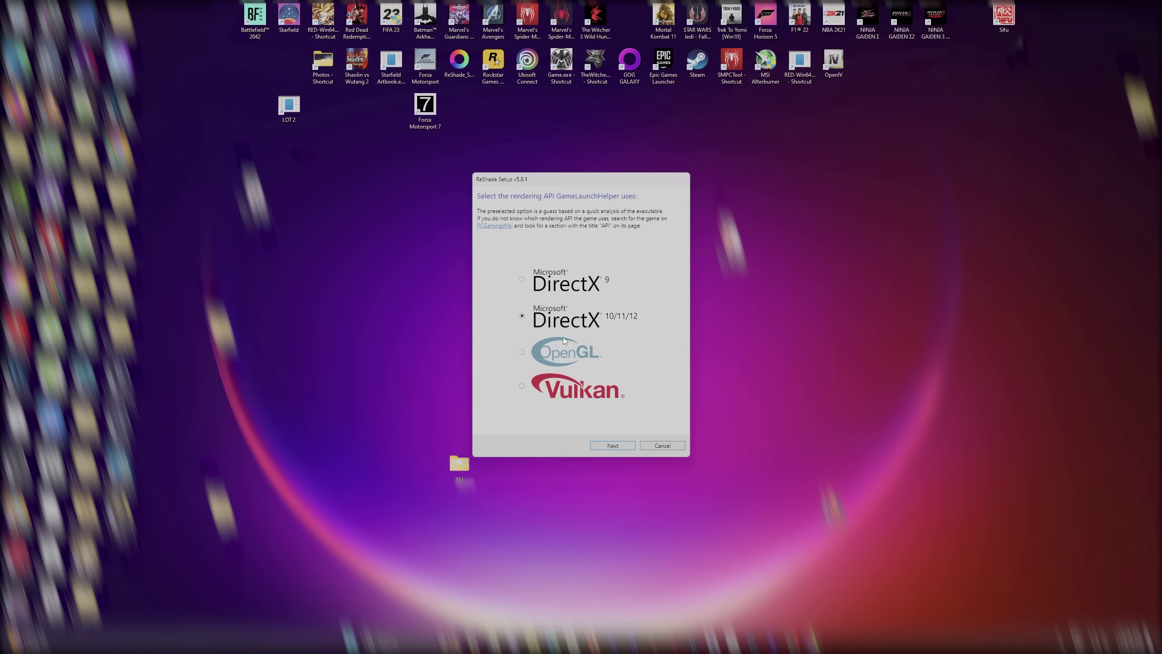
click(613, 446)
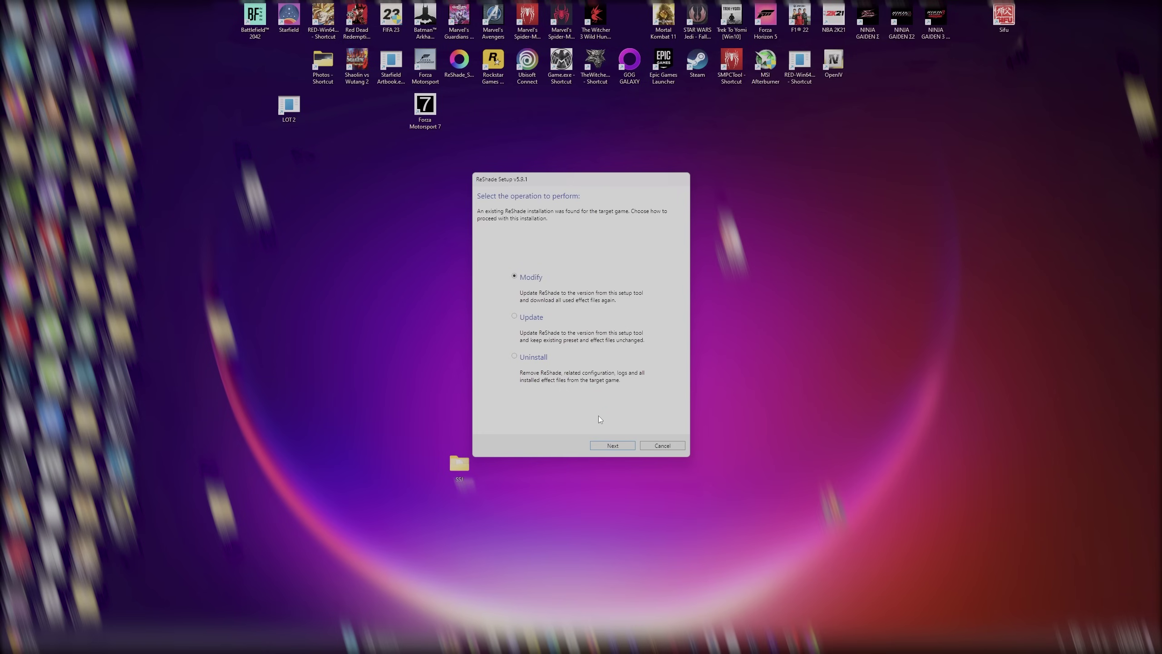
click(621, 446)
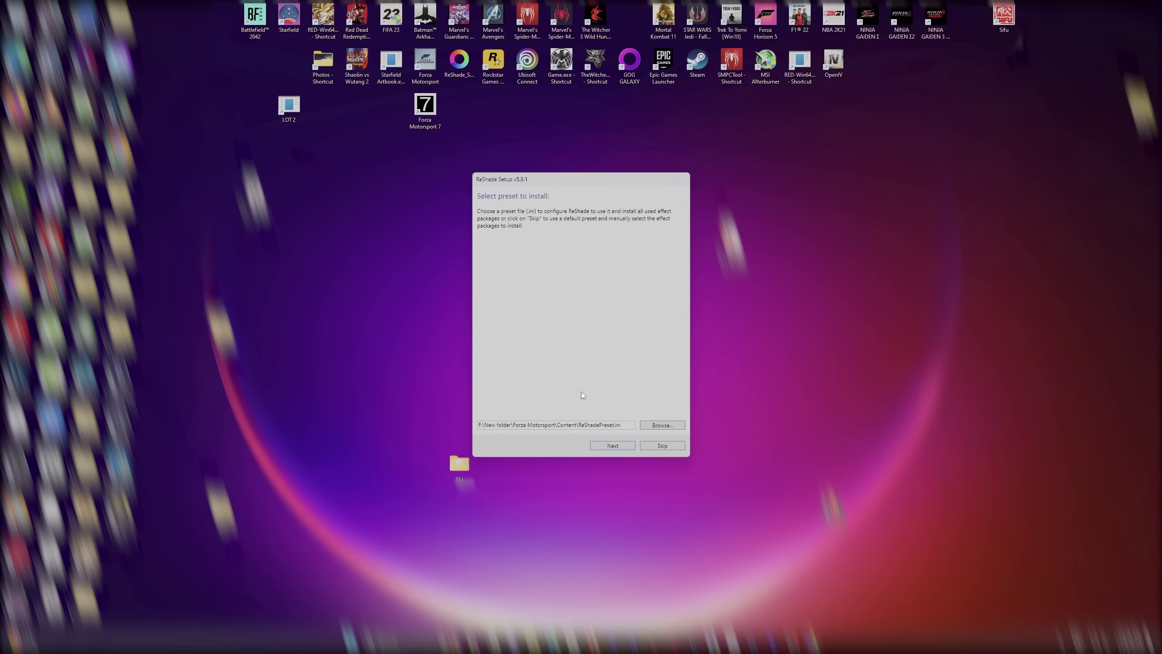
click(623, 446)
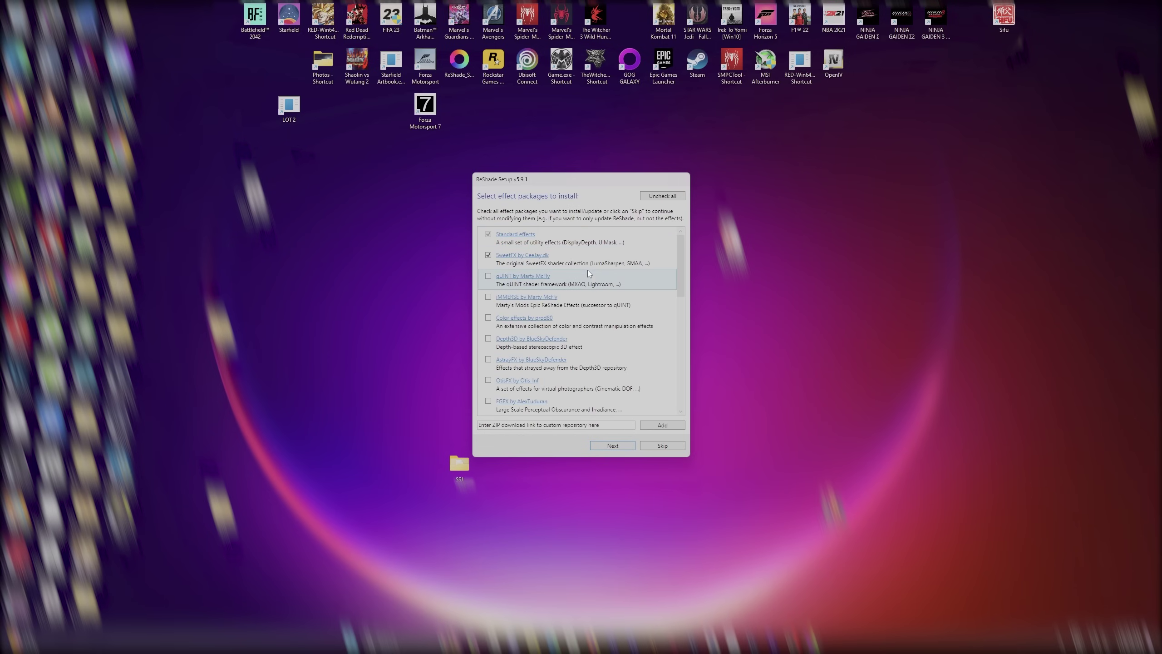
Step: Look through the available effect packages and their included shaders, then skip the package selection
scroll(603, 285, down, 10)
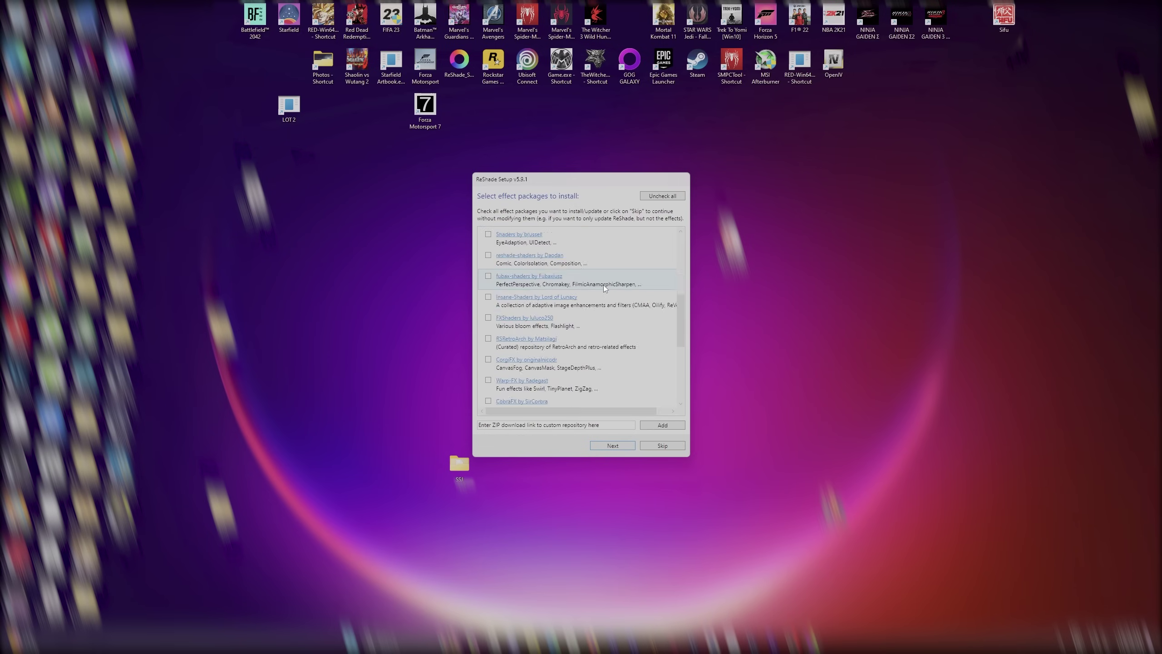
scroll(603, 286, up, 10)
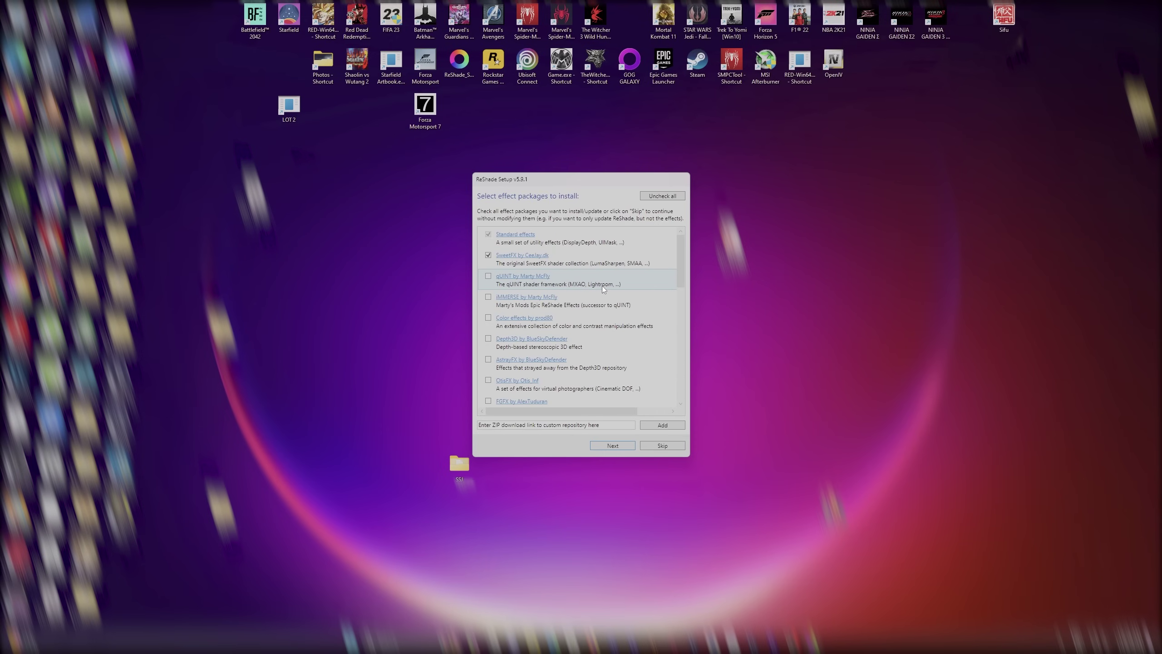
mouse_move(602, 285)
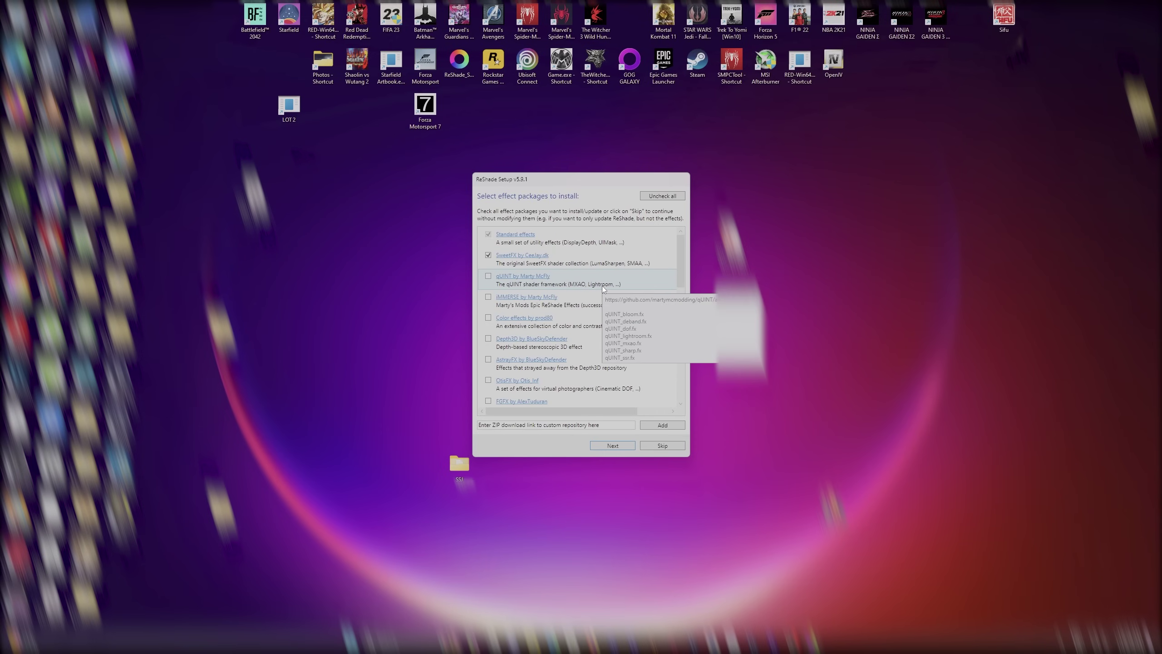
mouse_move(568, 328)
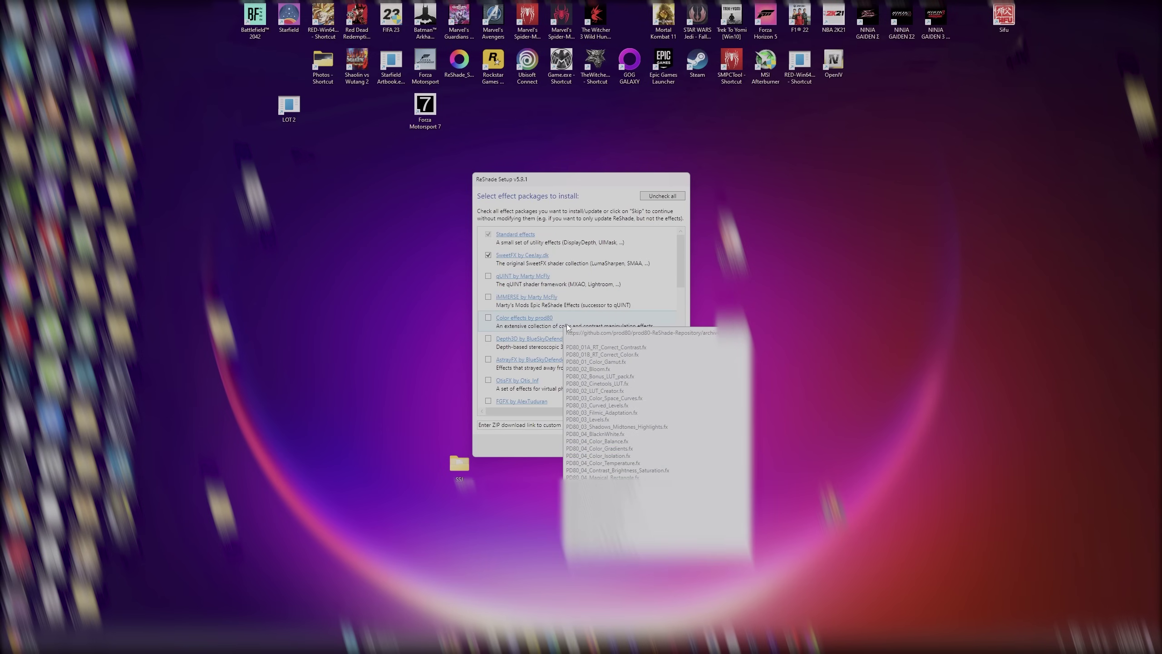
scroll(557, 329, down, 6)
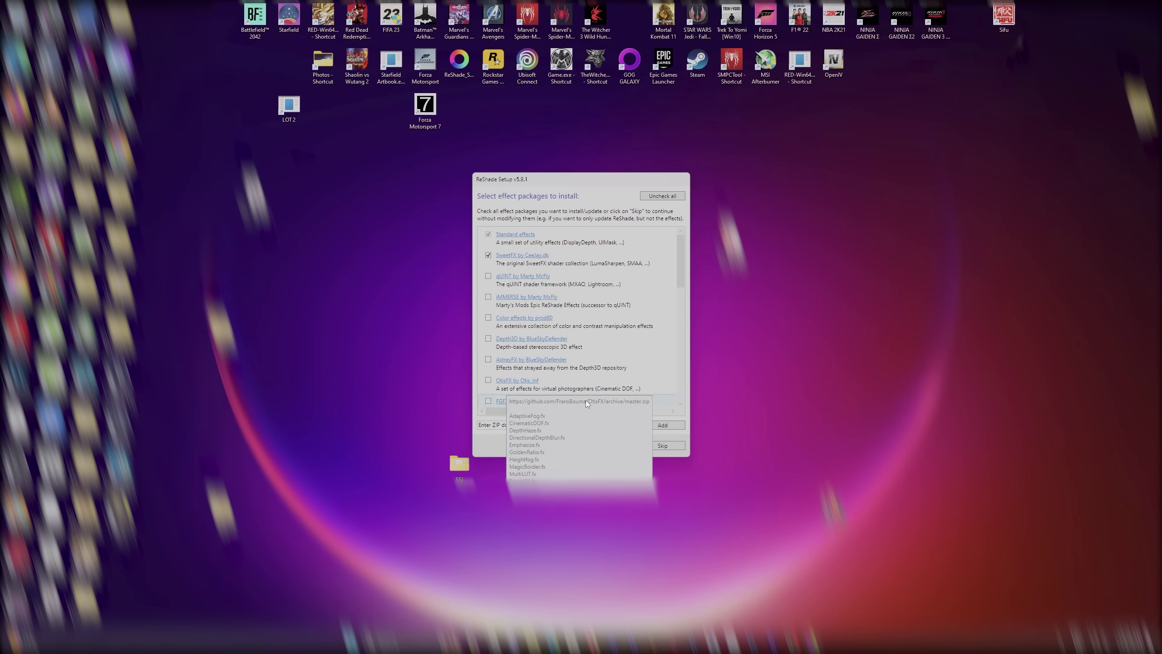
mouse_move(631, 347)
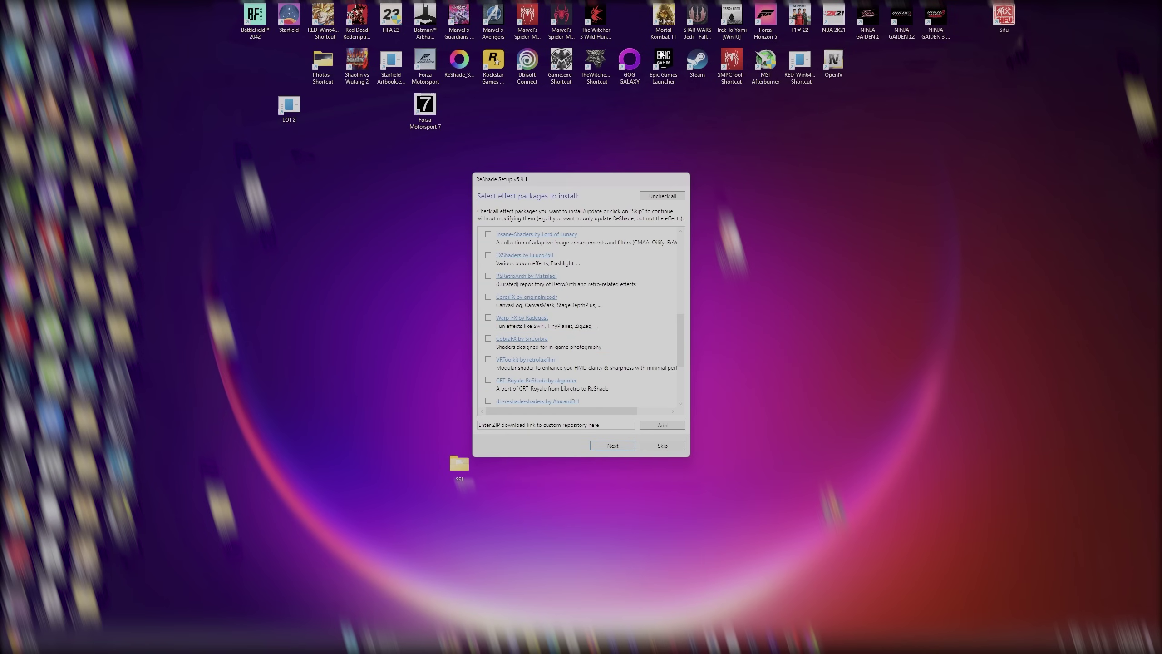
click(678, 448)
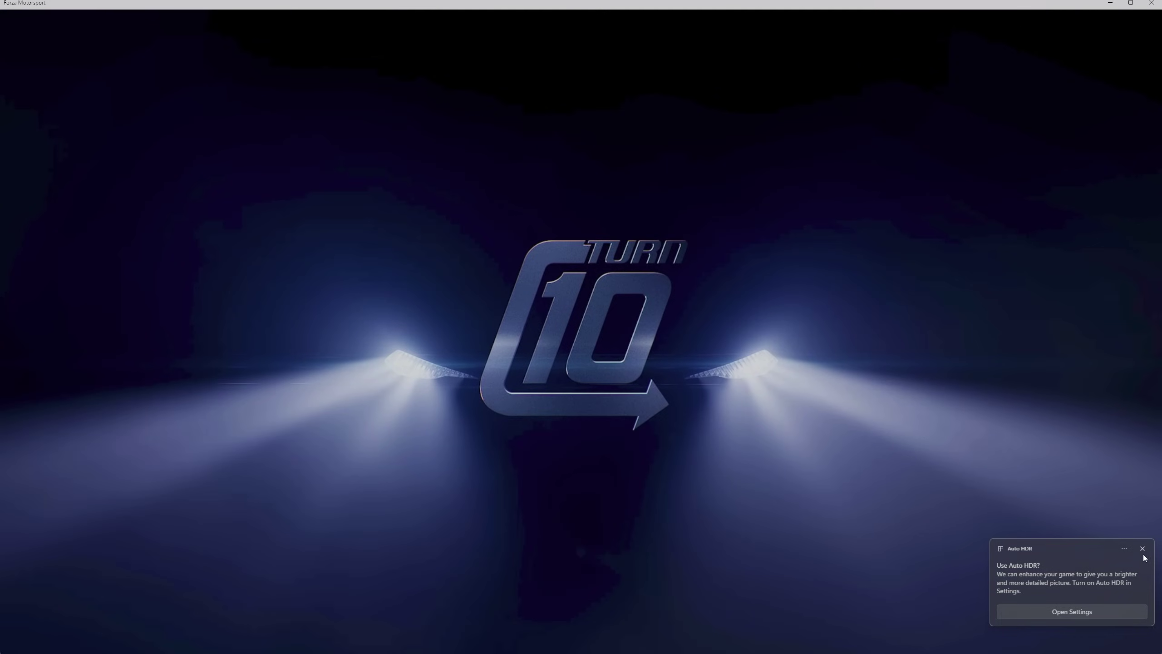
Step: Dismiss the Auto HDR notification while the game starts
click(1142, 549)
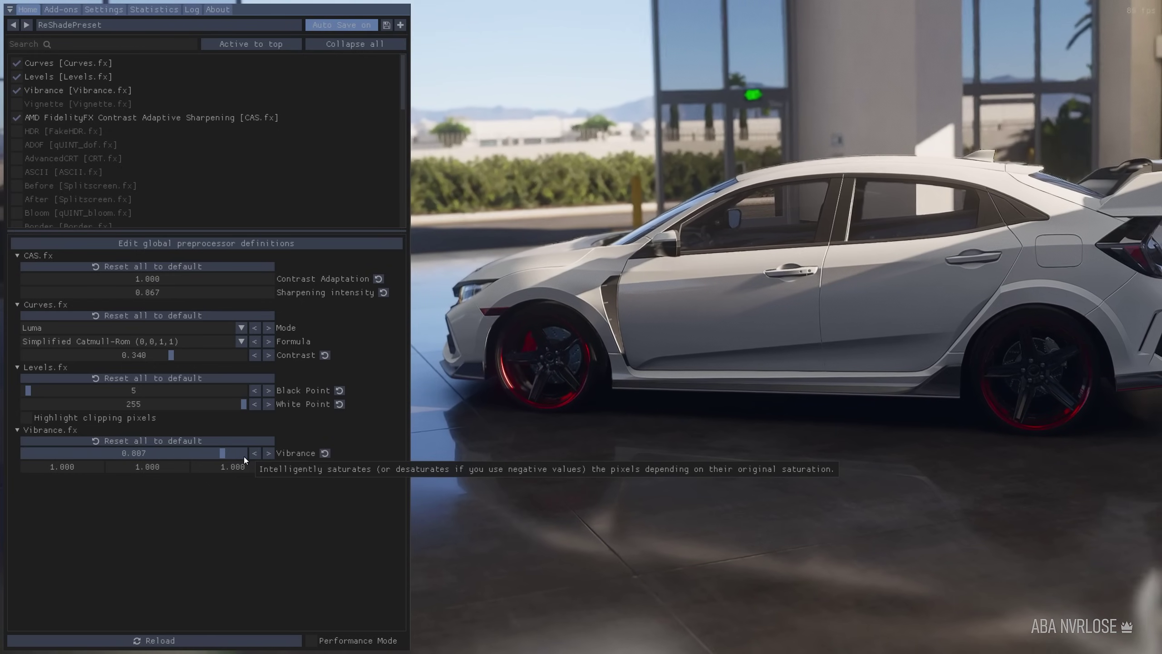
Step: Toggle the Vibrance effect off and back on to compare the image, and look through the effects list
click(17, 90)
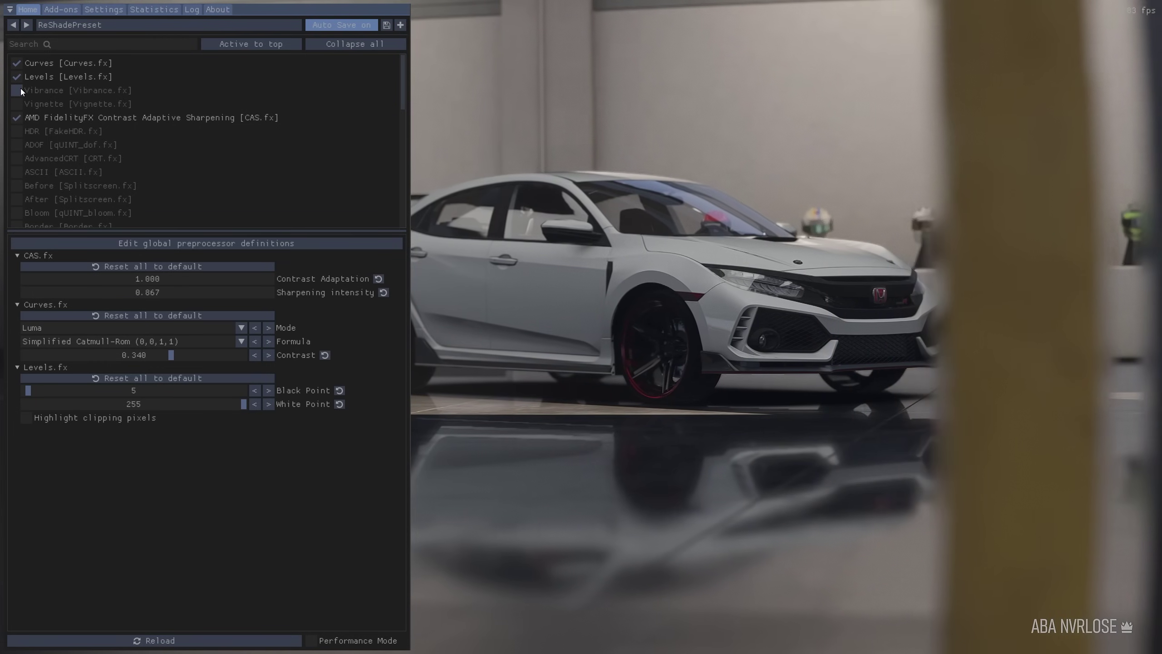
click(21, 90)
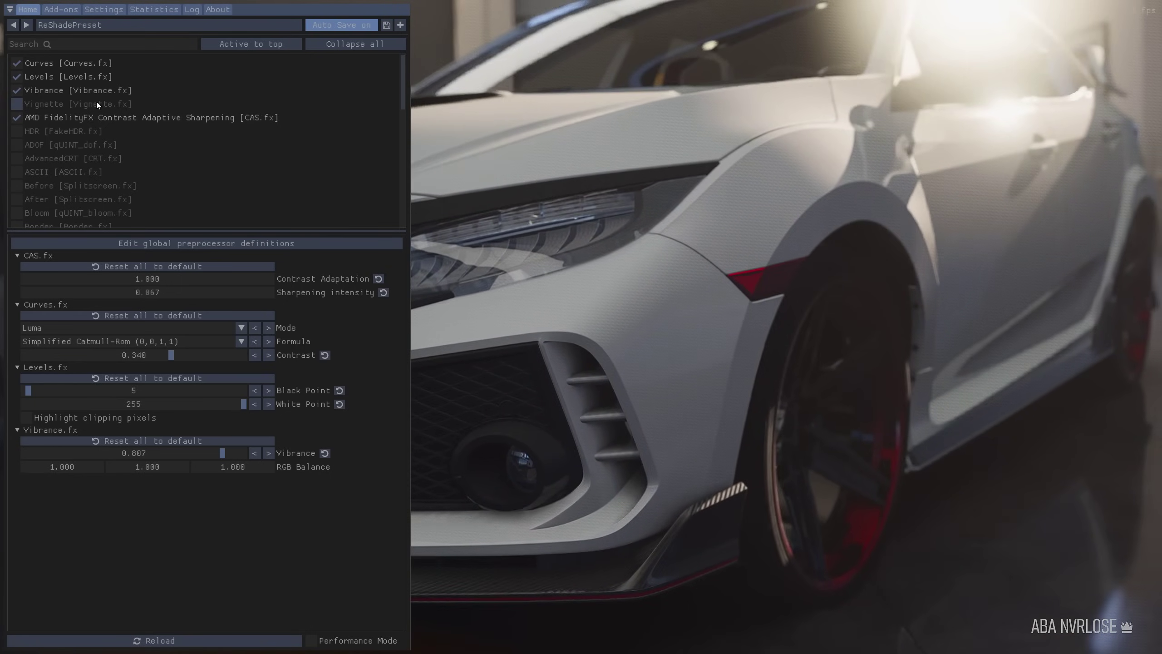
scroll(92, 116, down, 5)
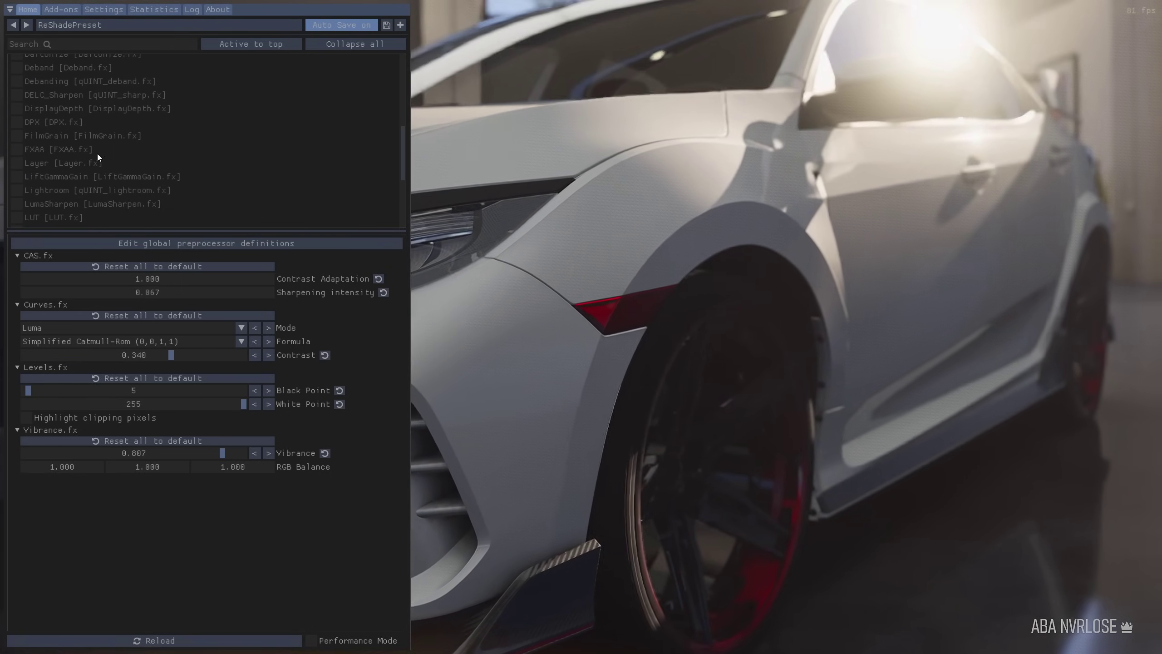
scroll(97, 154, up, 5)
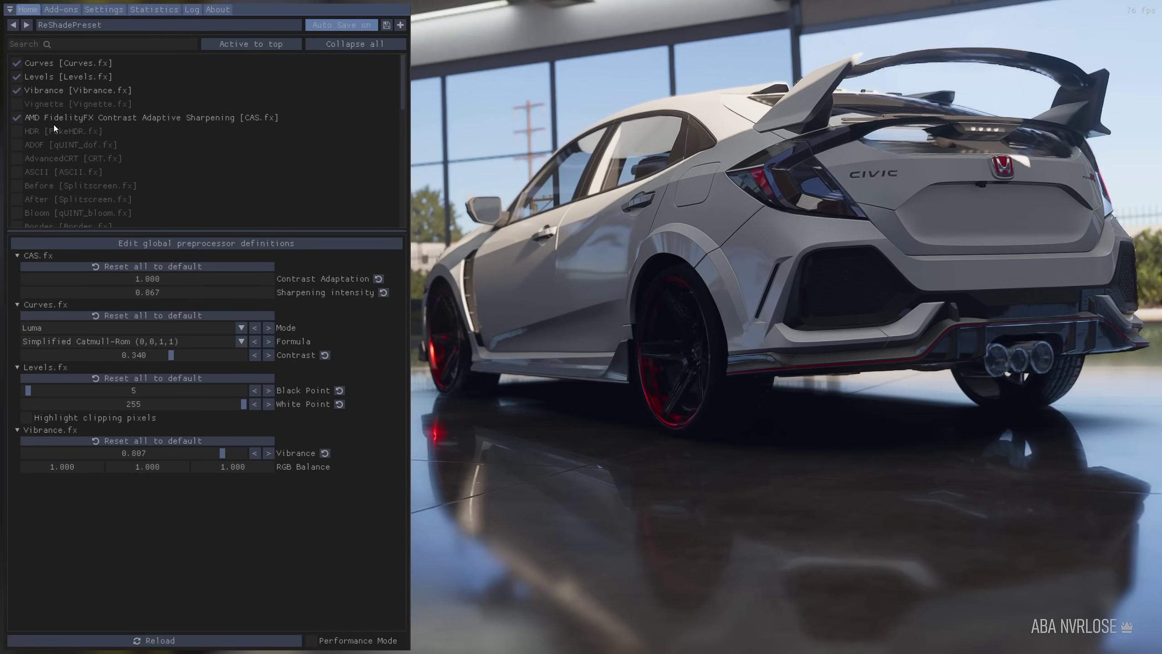
Step: Toggle AMD FidelityFX Contrast Adaptive Sharpening off and back on twice to compare the image sharpness
mouse_move(40, 120)
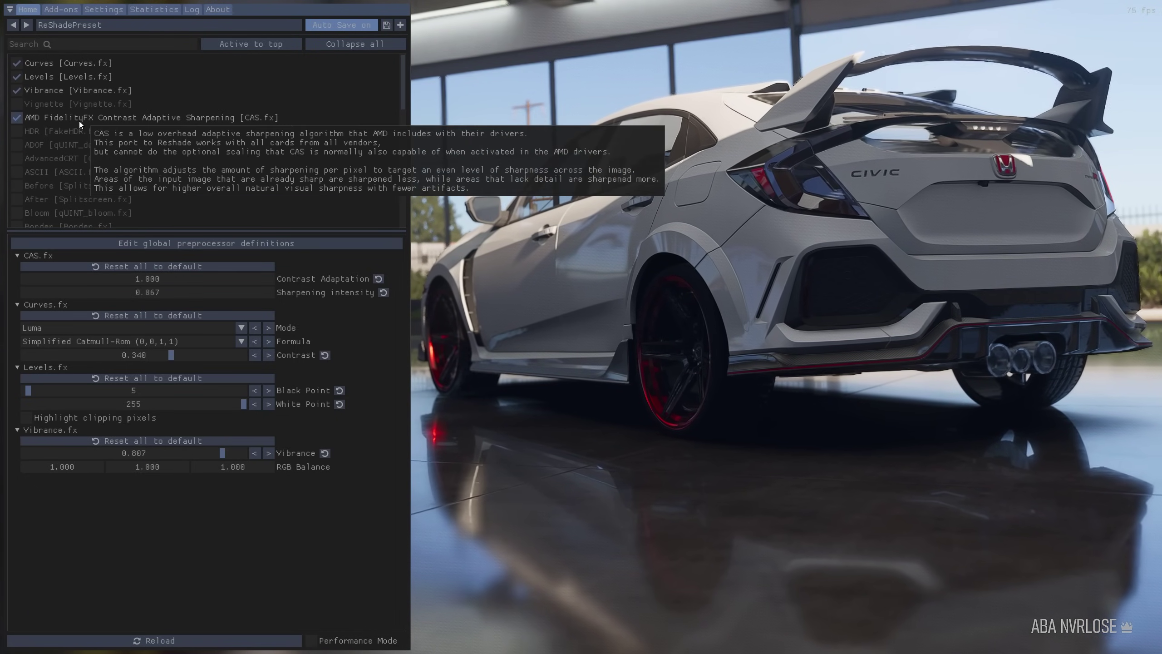
click(17, 118)
click(17, 118)
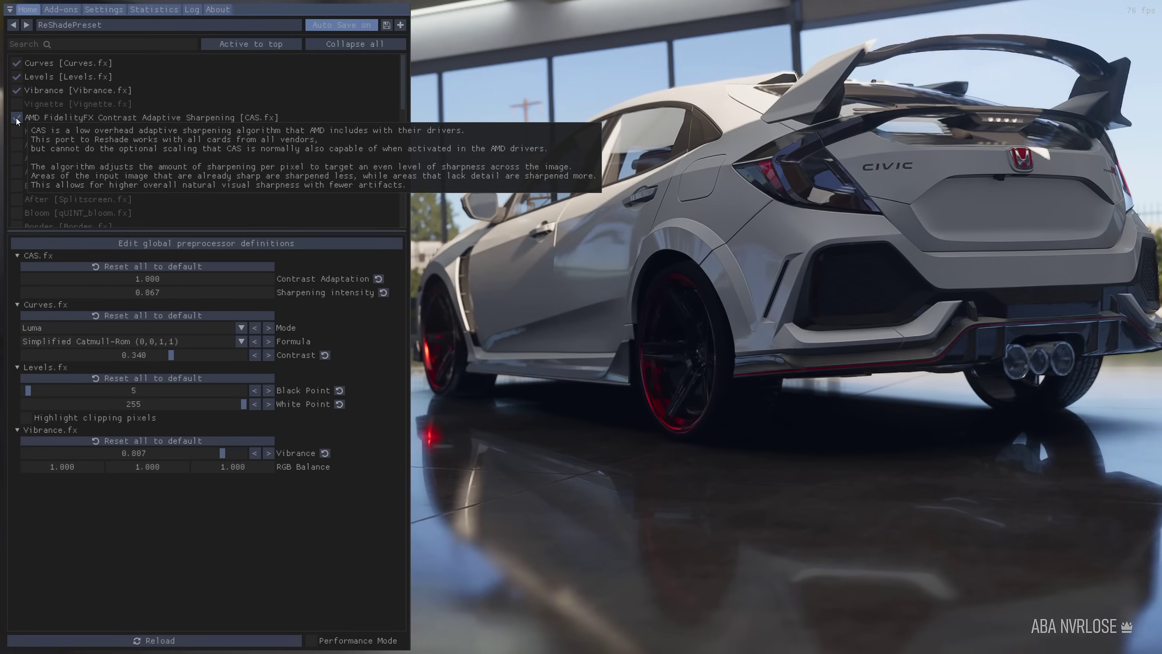
click(17, 118)
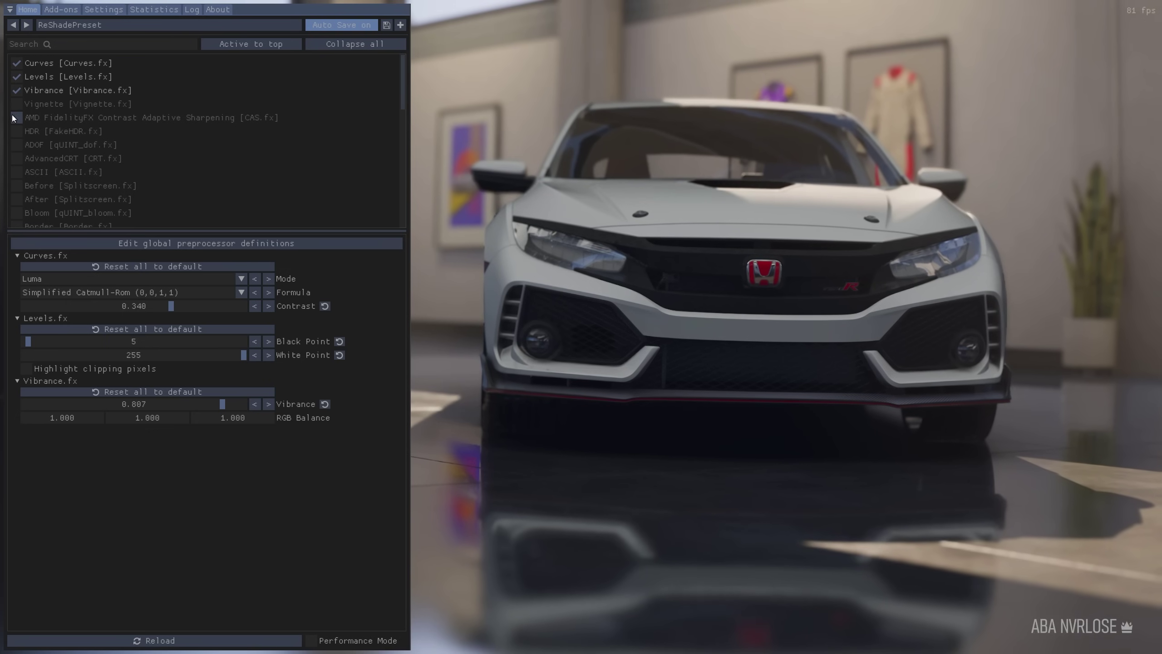
click(17, 118)
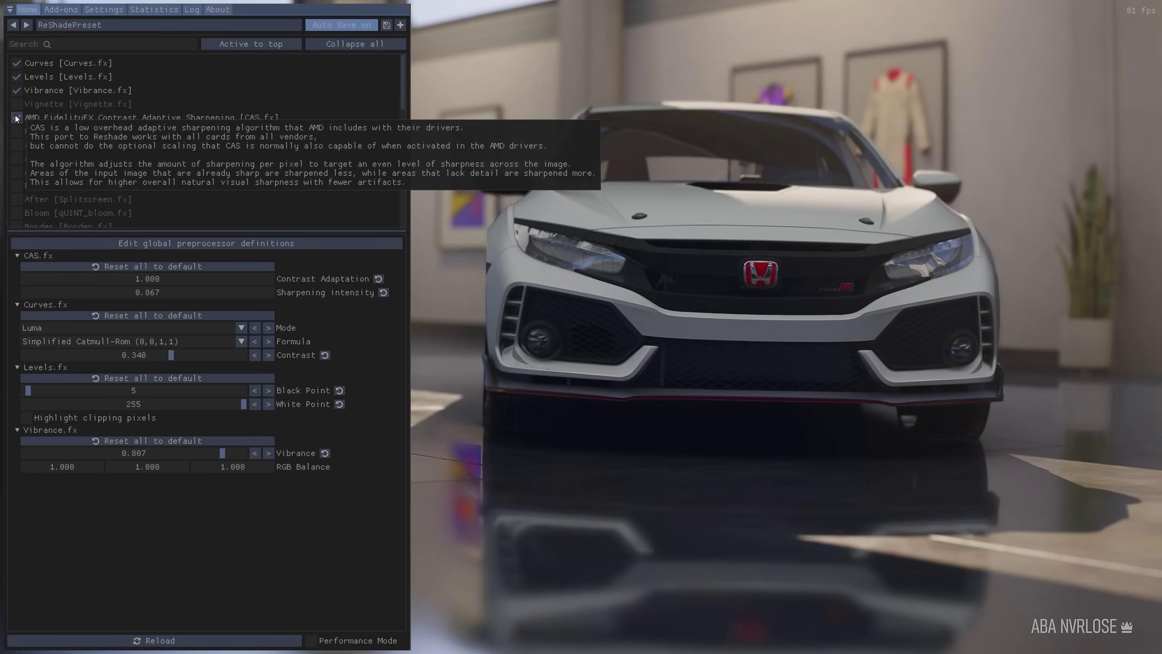